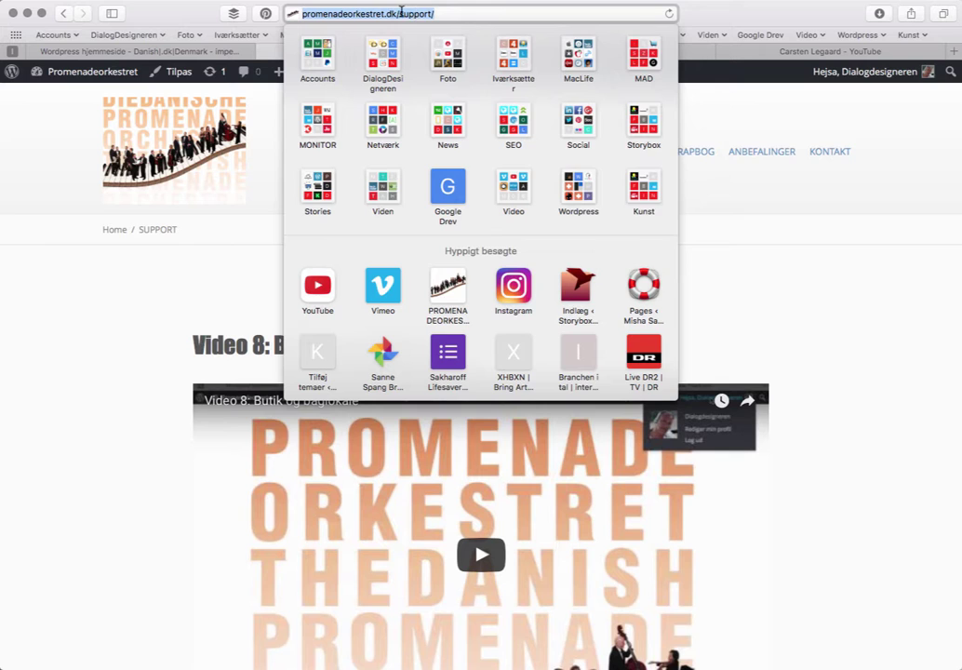
# Open the WordPress admin dashboard of the site at promenadeorkestret.dk/wp-admin.
pyautogui.click(398, 14)
pyautogui.moveTo(398, 14); pyautogui.dragTo(577, 18)
pyautogui.write('wp')
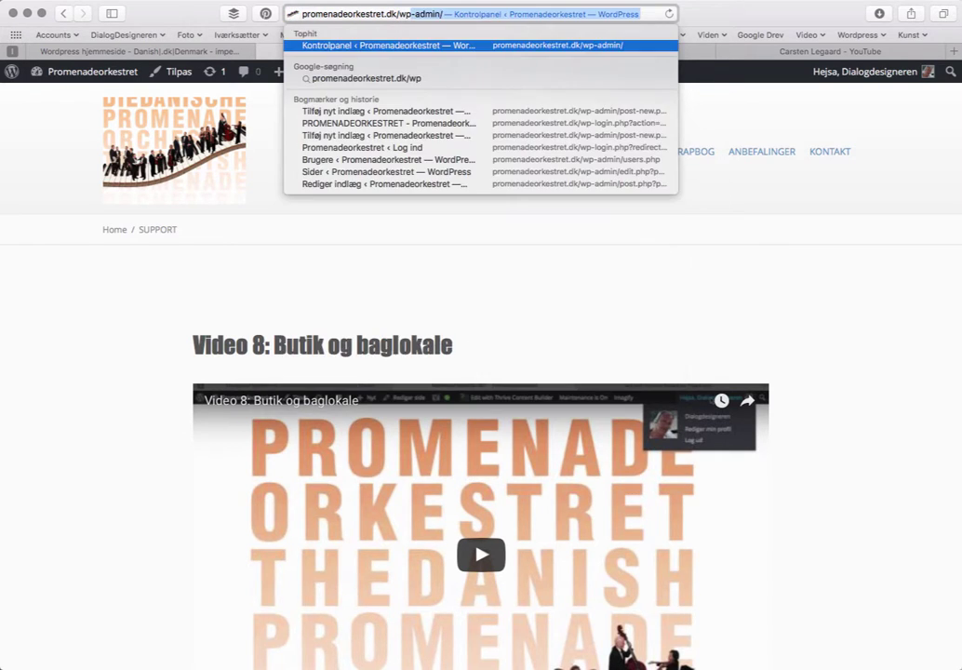
pyautogui.write('-admin')
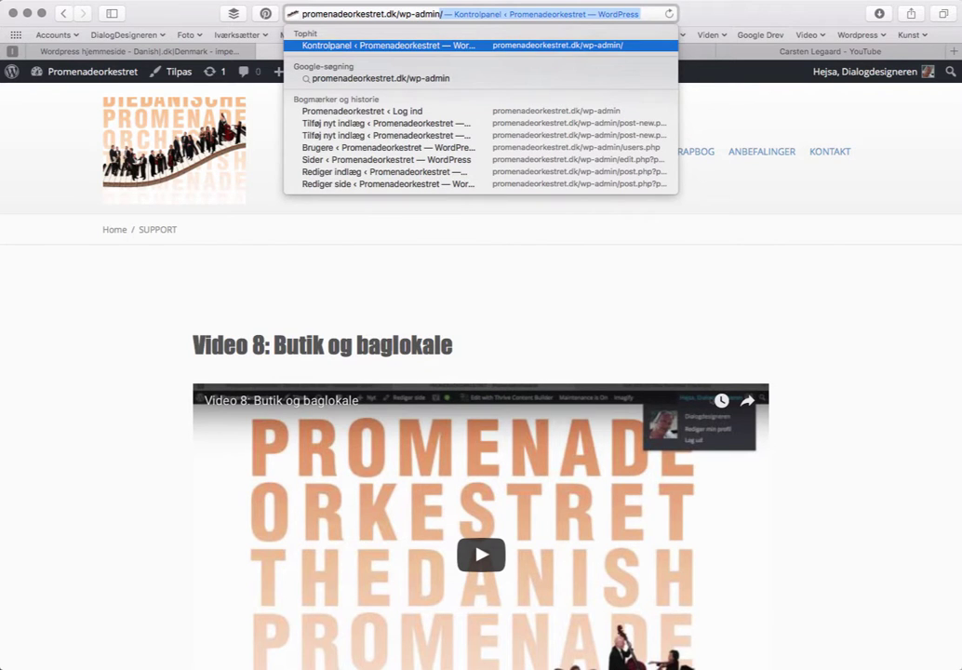
pyautogui.press('Return')
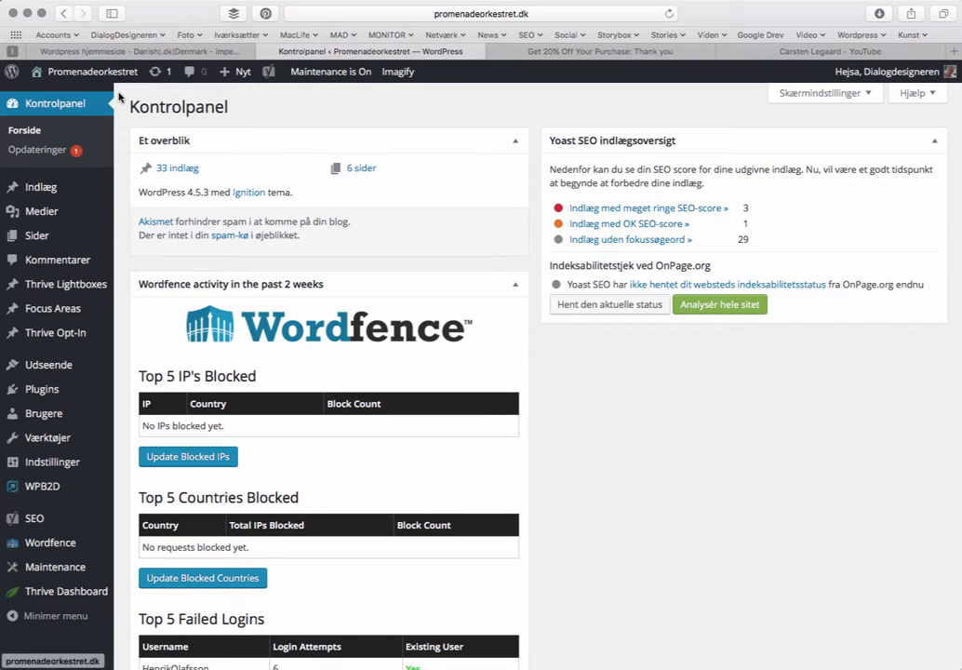
# Create a new blank post (Indlæg) and look over its editing page.
pyautogui.moveTo(39, 186)
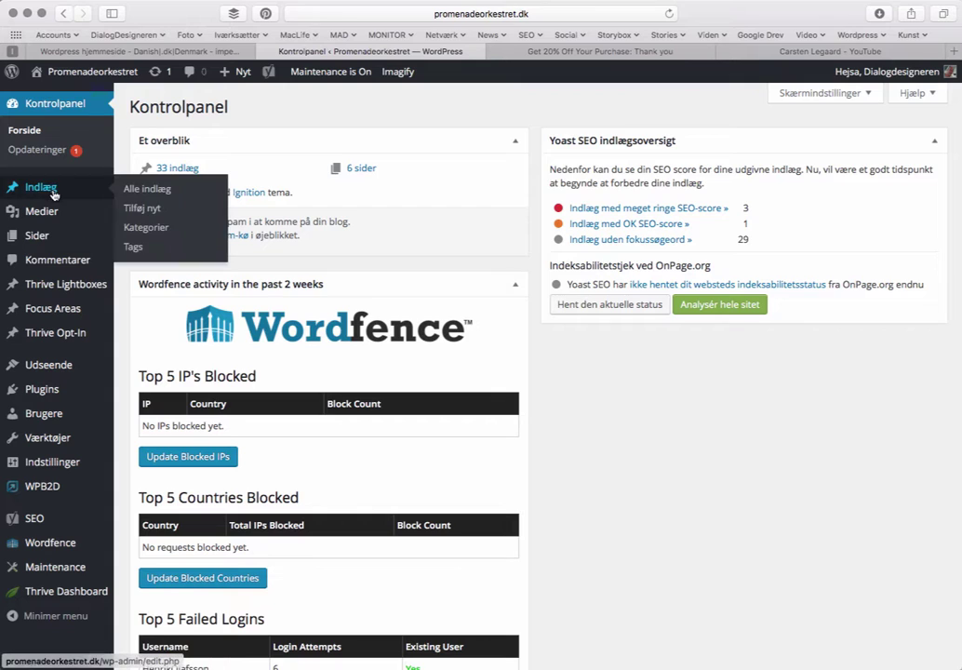
pyautogui.click(145, 209)
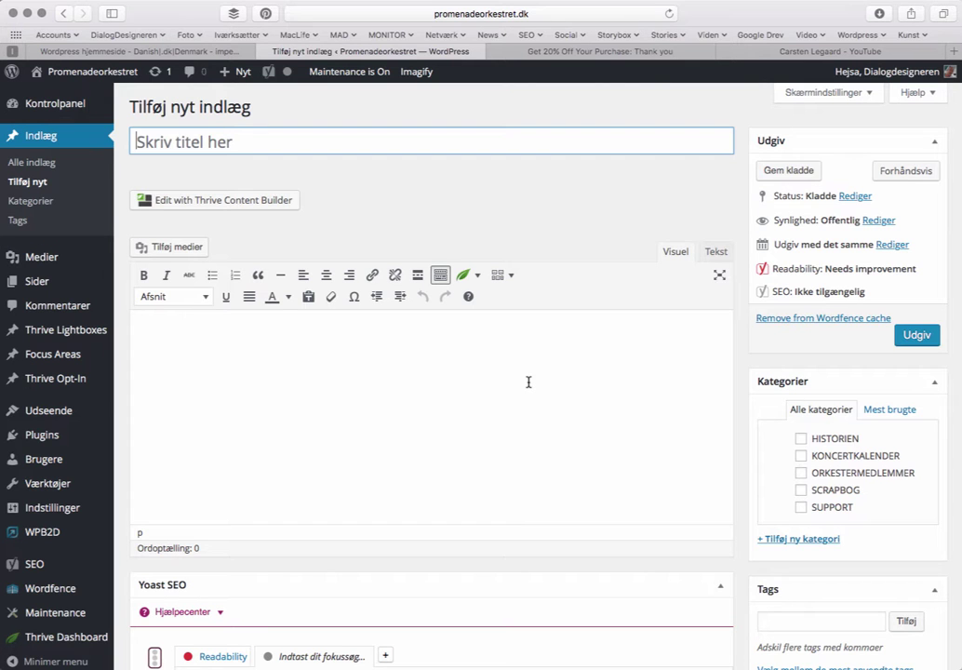
pyautogui.scroll(-5, 528, 382)
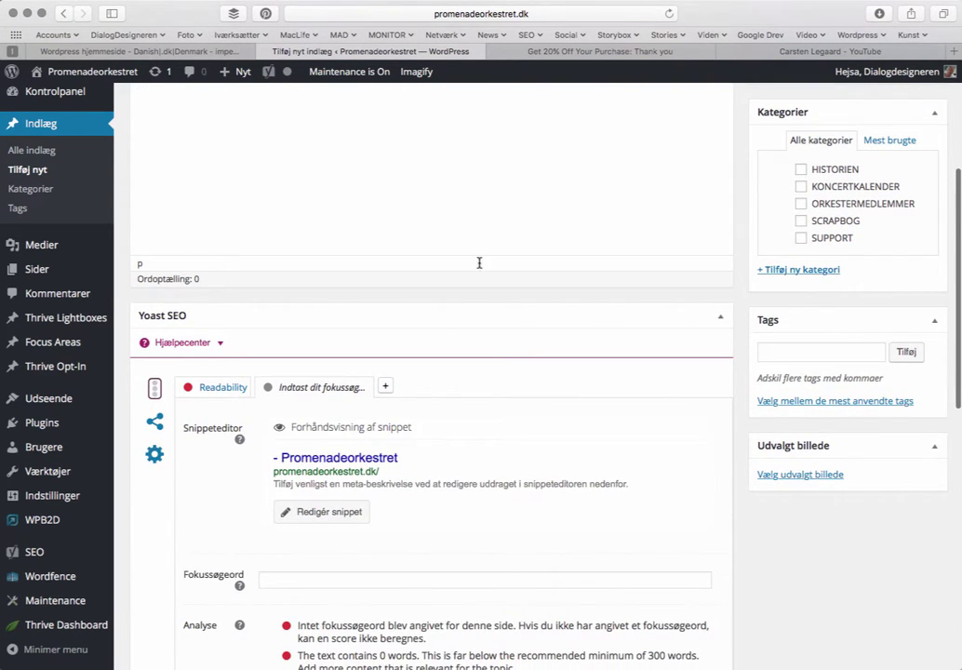
pyautogui.scroll(5, 476, 263)
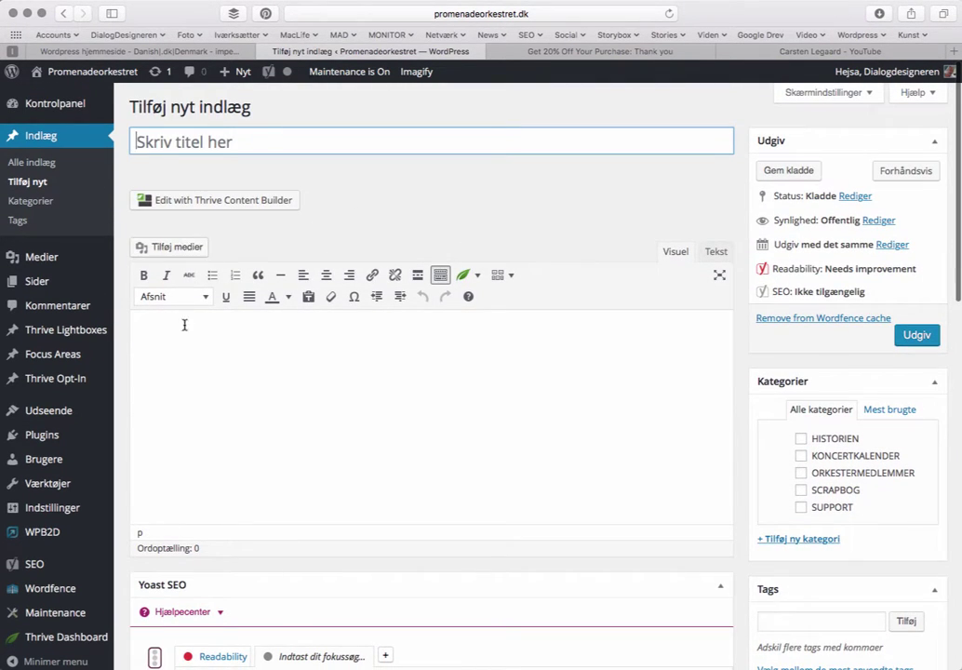
pyautogui.click(146, 333)
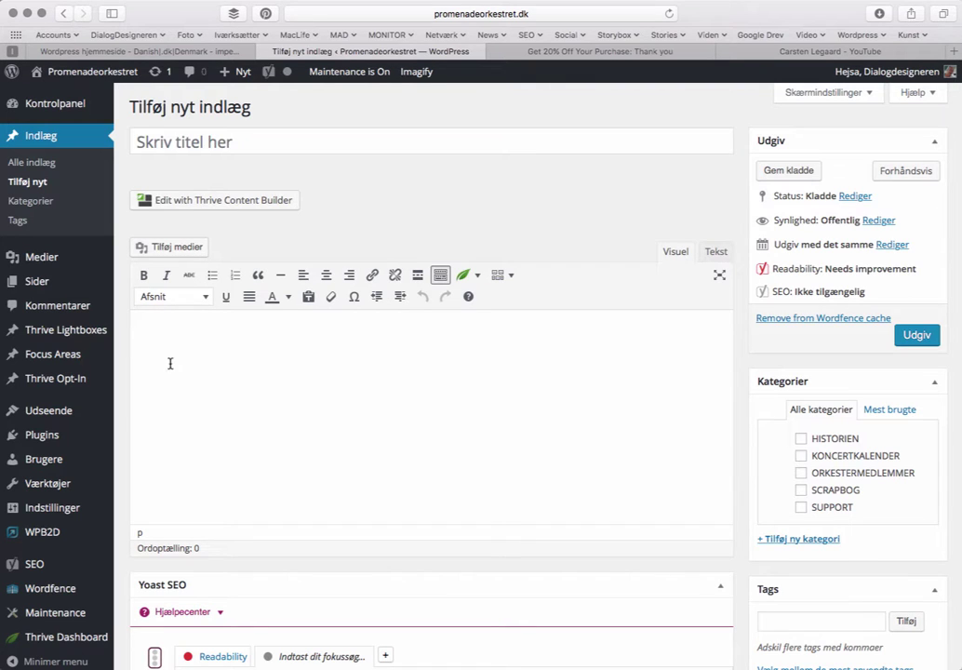
pyautogui.click(165, 249)
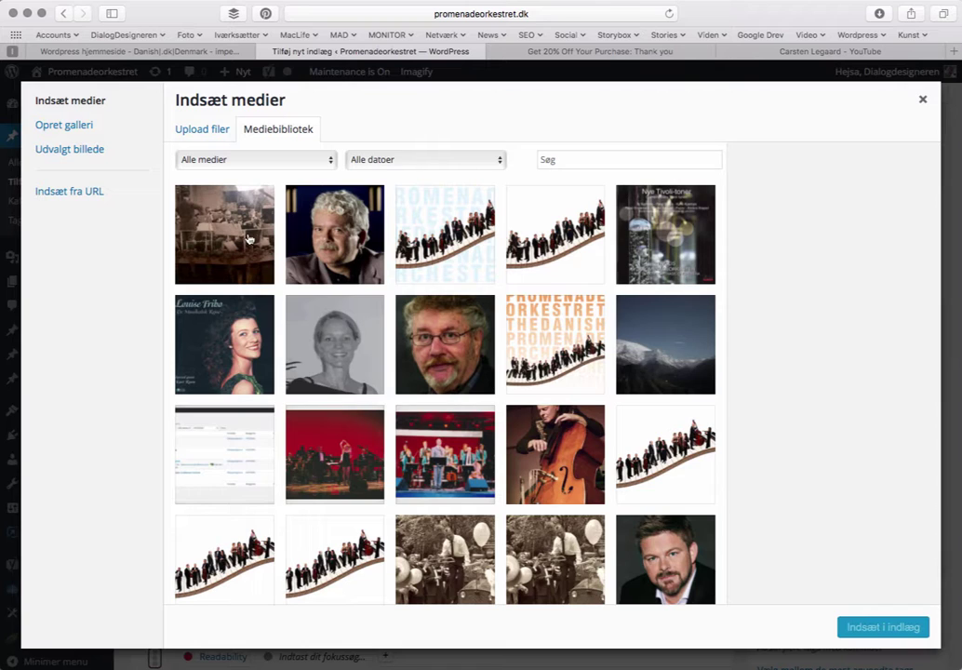
pyautogui.click(924, 100)
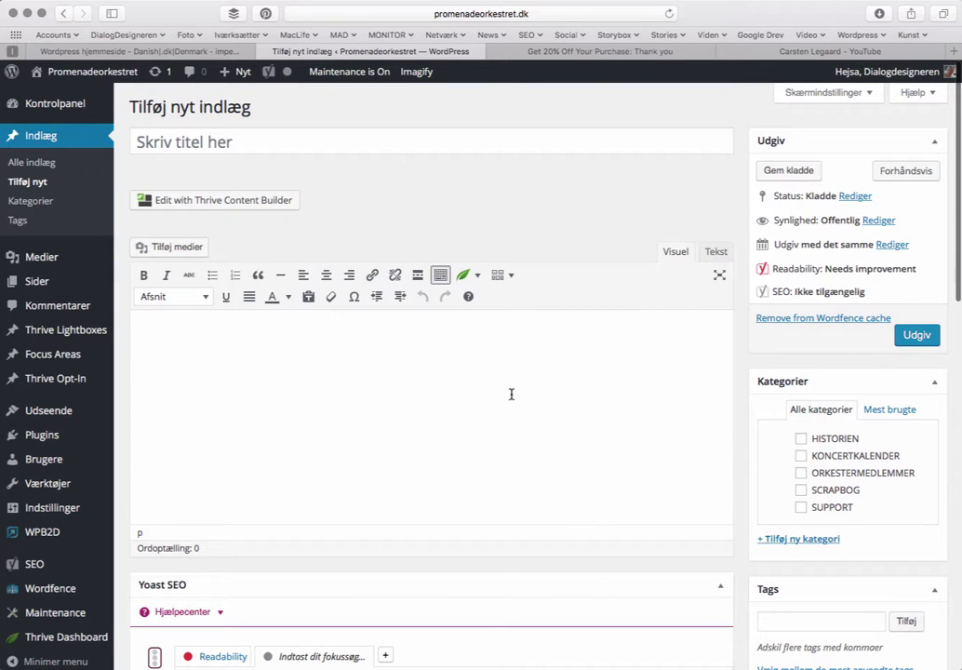
# Enter the placeholder text "hdfhdldhdyhdgdldjhyfgdfdkduyfsfsd" in the post body, followed by blank lines.
pyautogui.scroll(-1, 506, 447)
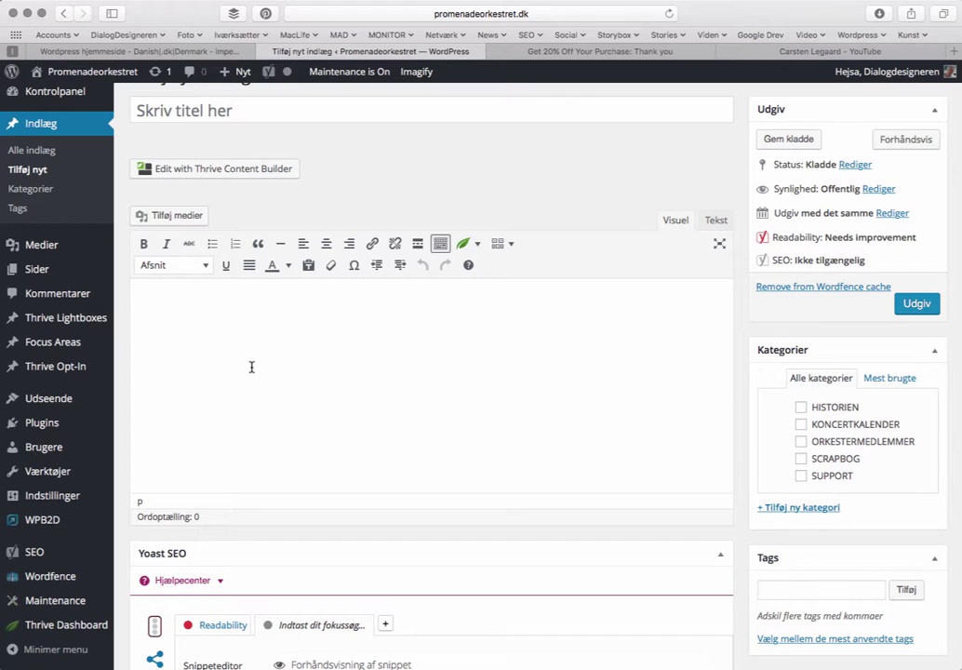
pyautogui.write('hdfhdldhdyhdgdldjhyfgdfdkduyfsfsd')
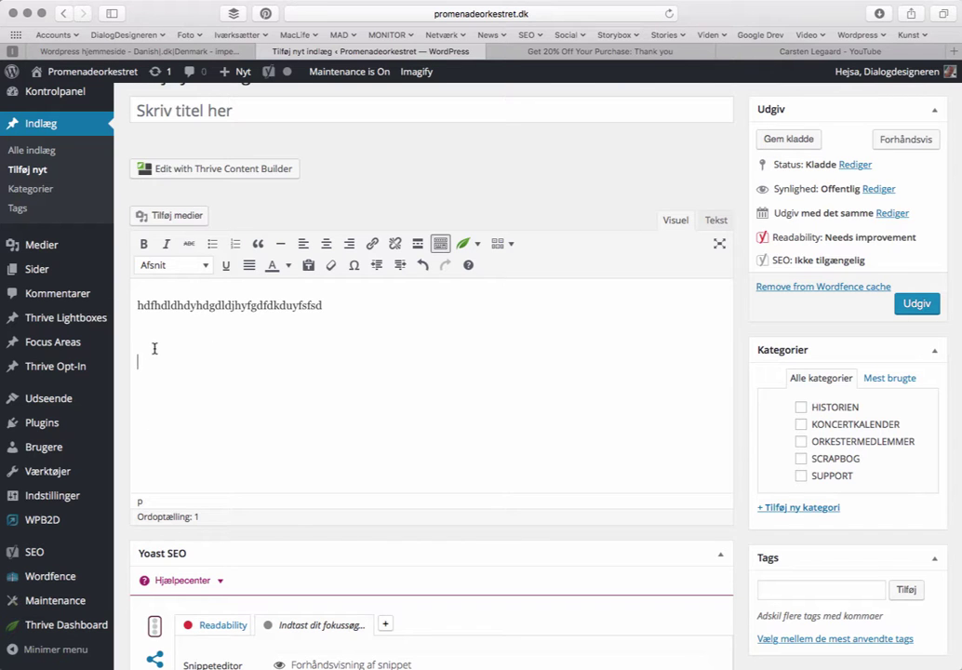
# Insert the library image Promenadepavillonen-cirka-1960.png below the body text and remove it again.
pyautogui.click(177, 216)
pyautogui.click(184, 214)
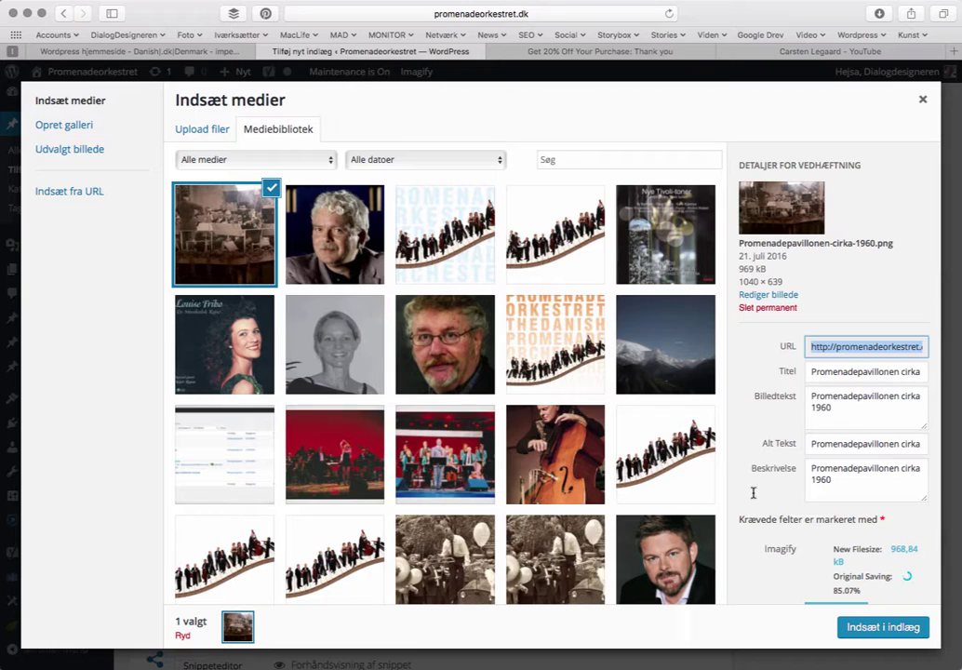
pyautogui.click(884, 628)
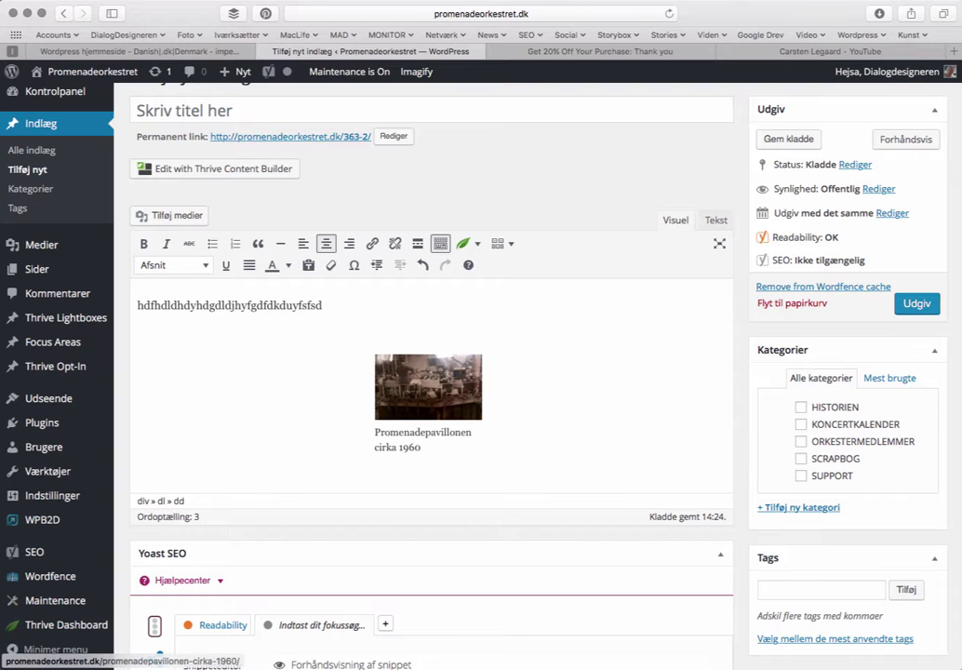
pyautogui.click(428, 386)
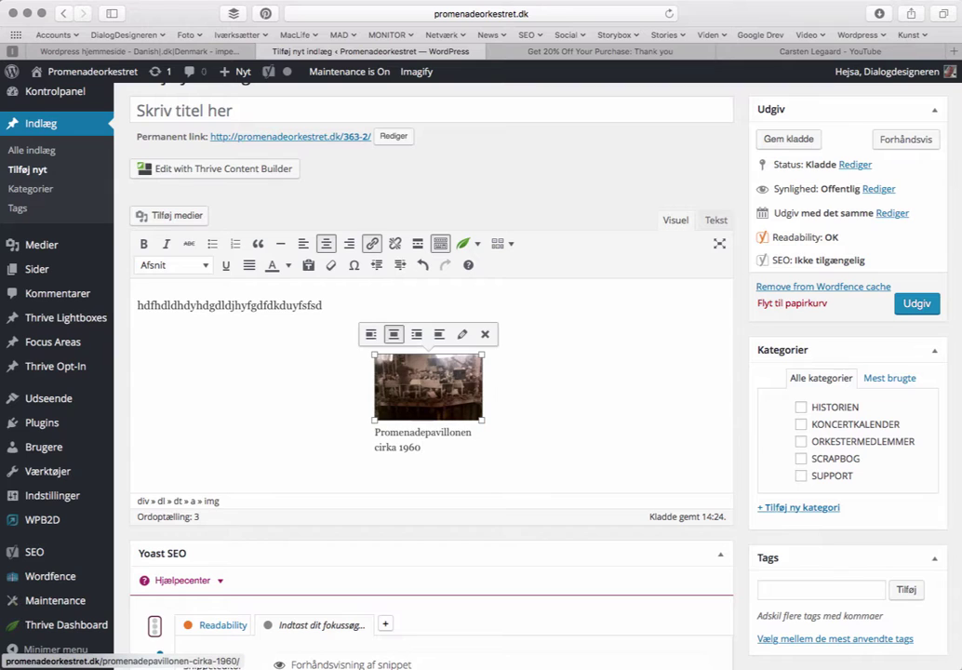
pyautogui.click(484, 334)
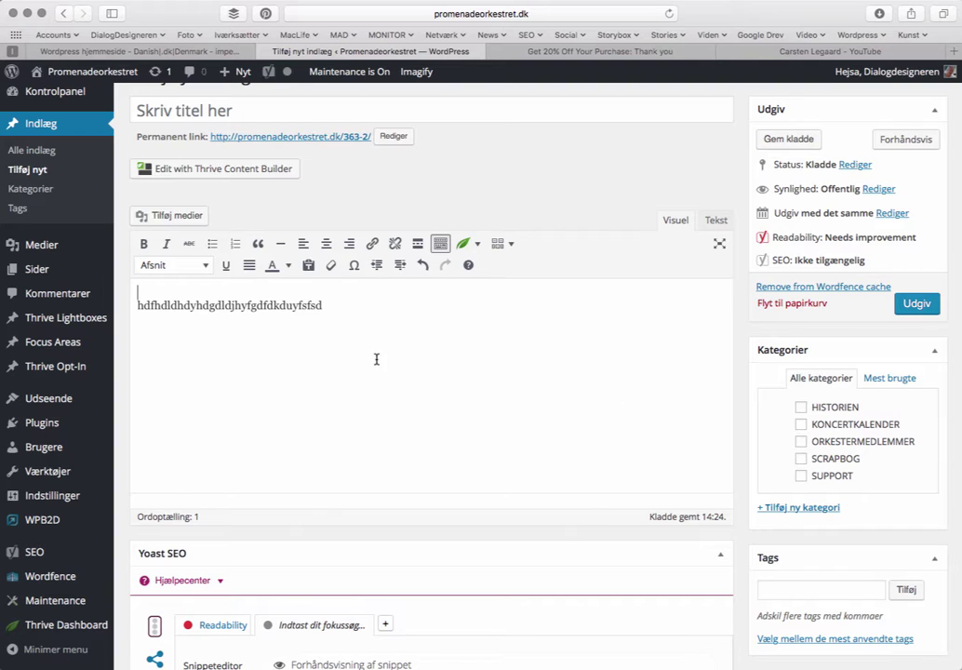
# Give the post the title "Titel".
pyautogui.click(231, 106)
pyautogui.write('Titel')
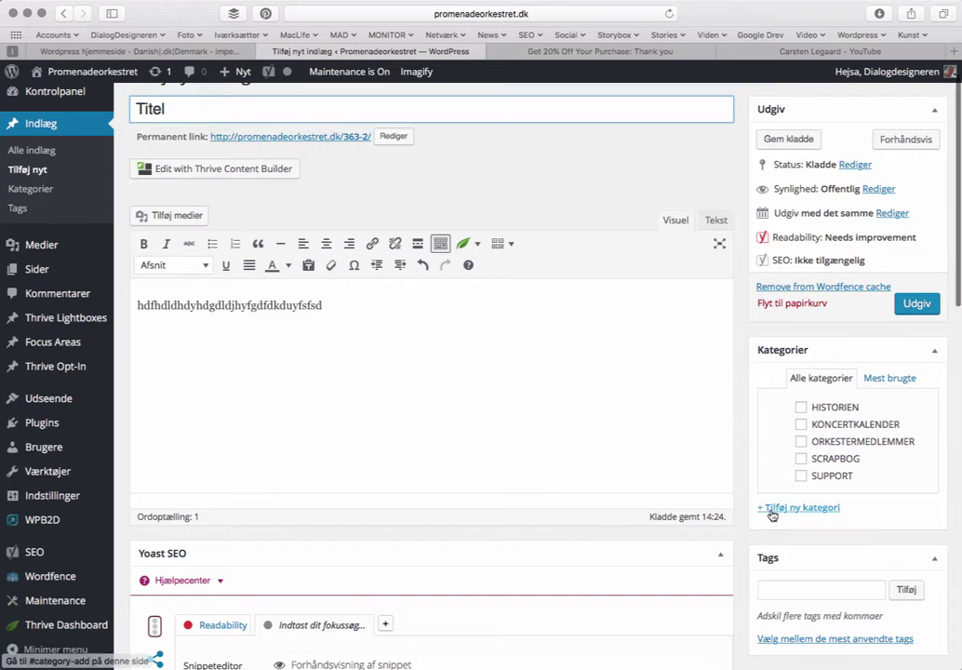
# Set Promenadepavillonen-cirka-1960.png from the media library as the post's featured image.
pyautogui.scroll(-5, 768, 540)
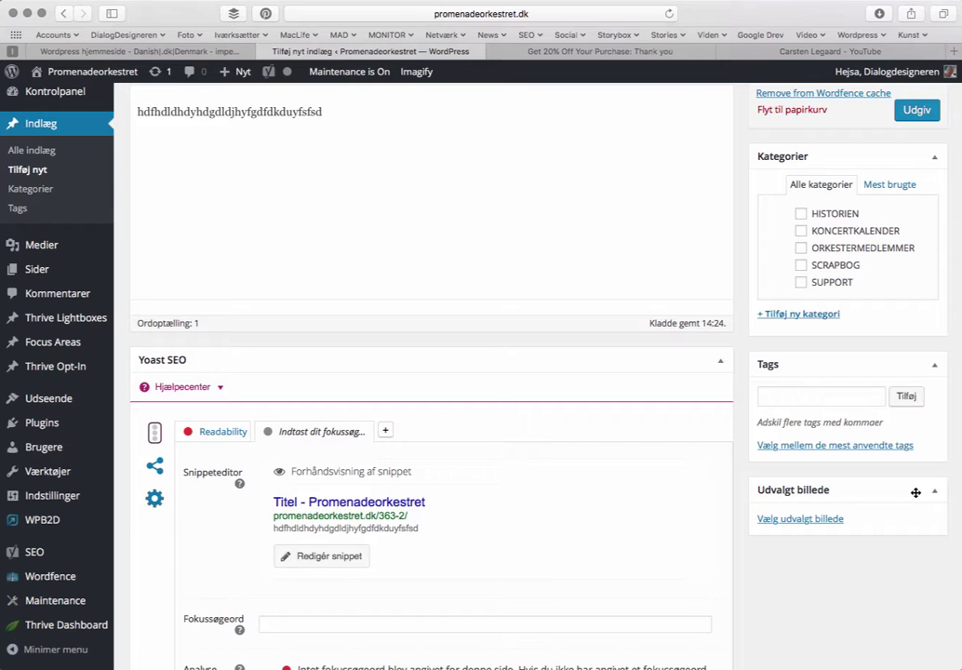
pyautogui.click(823, 519)
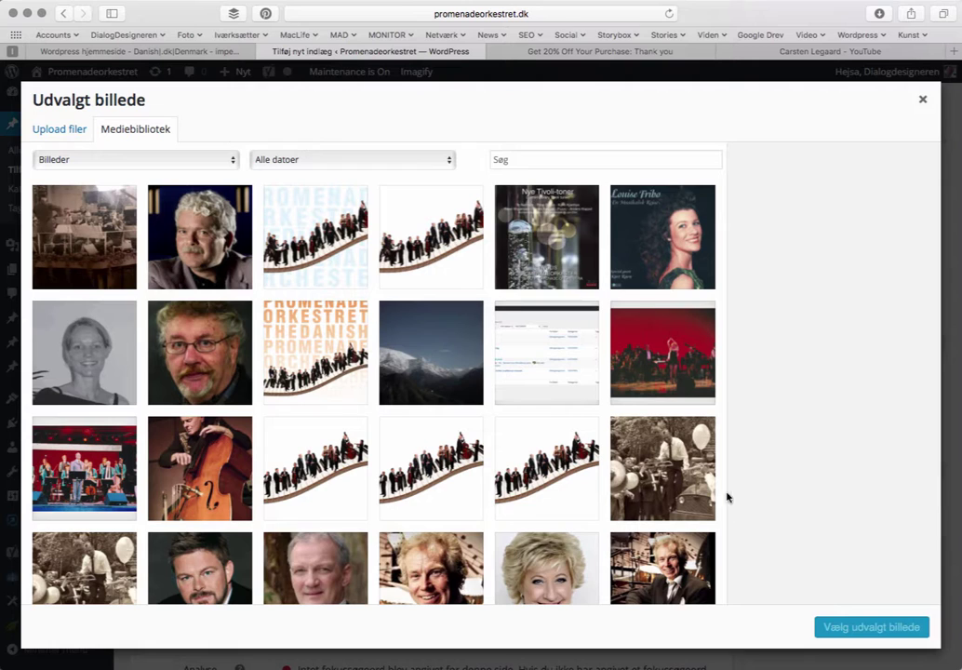
pyautogui.click(82, 255)
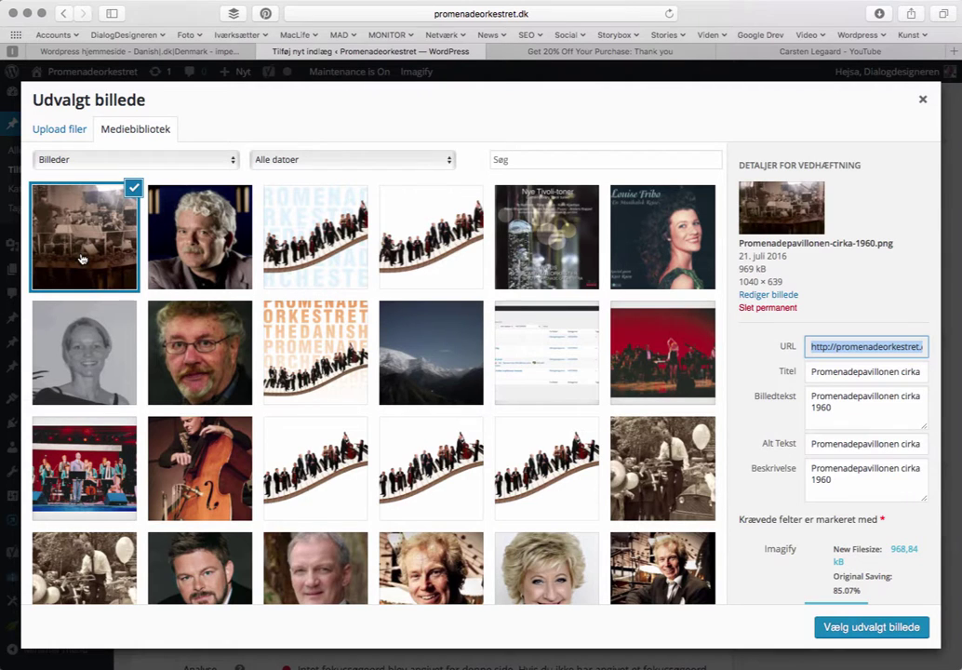
pyautogui.click(830, 631)
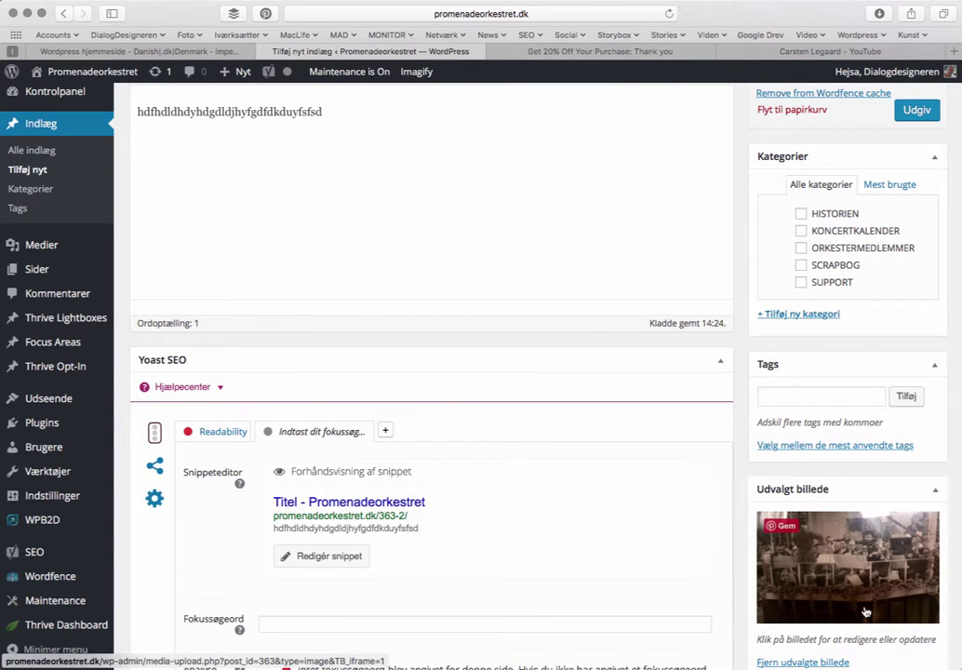
# Preview the draft post, check its title, featured image and body text, and close the preview.
pyautogui.scroll(5, 469, 228)
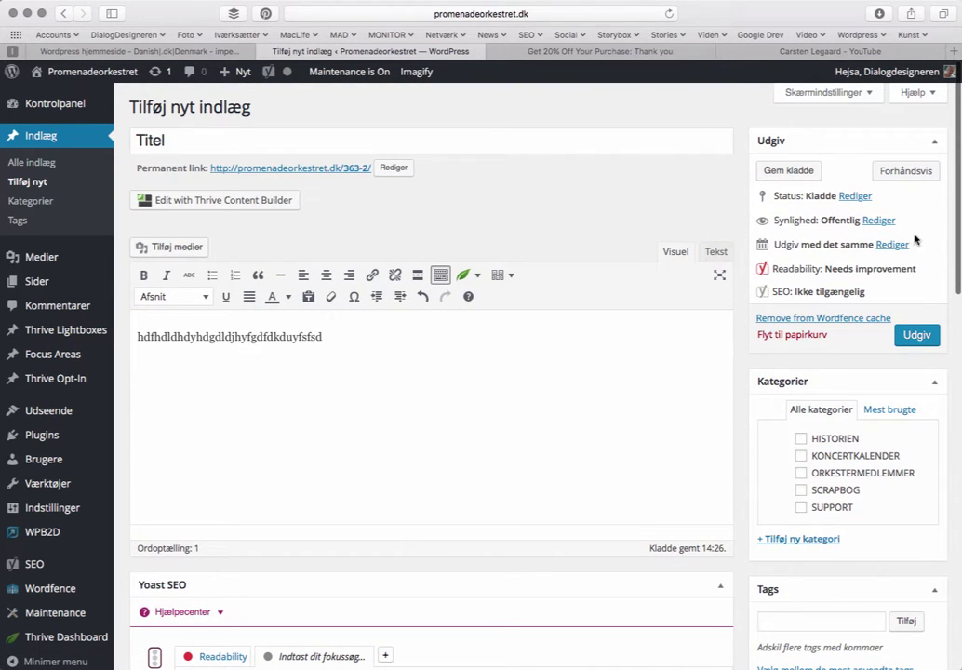
pyautogui.click(907, 171)
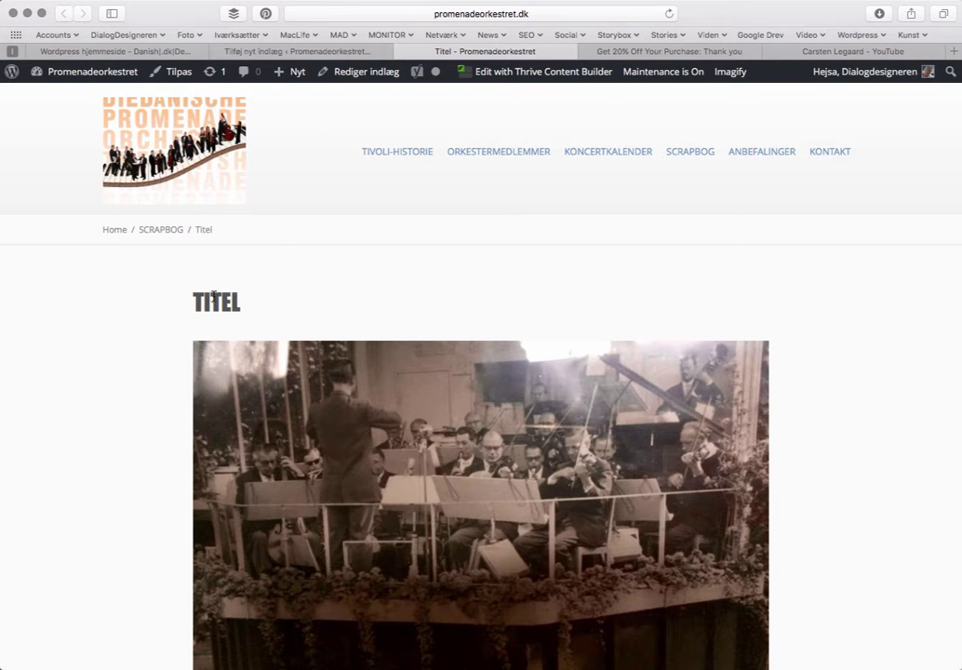
pyautogui.scroll(-10, 437, 423)
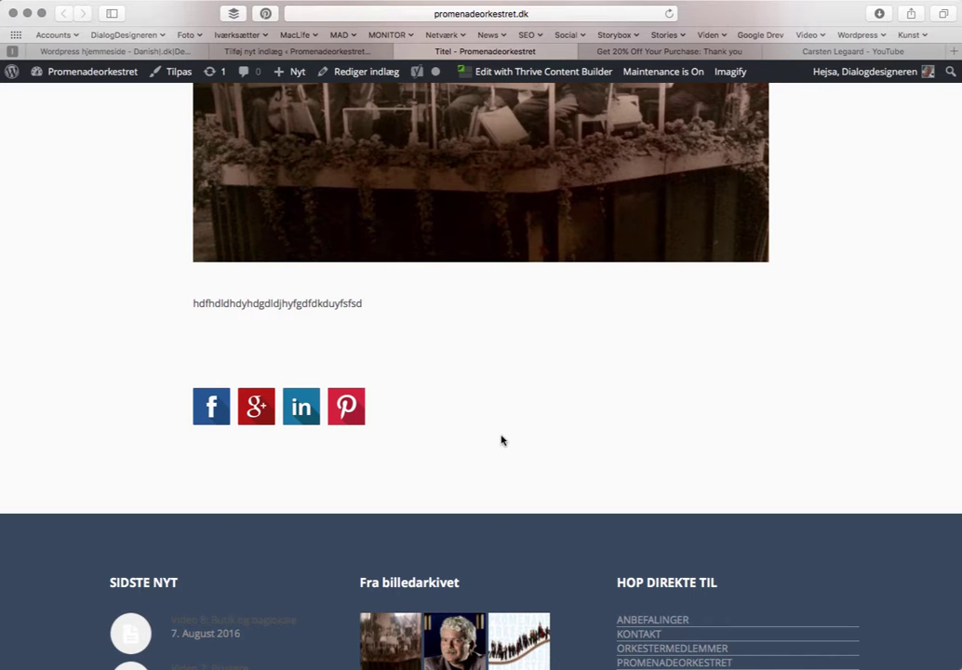
pyautogui.scroll(15, 500, 440)
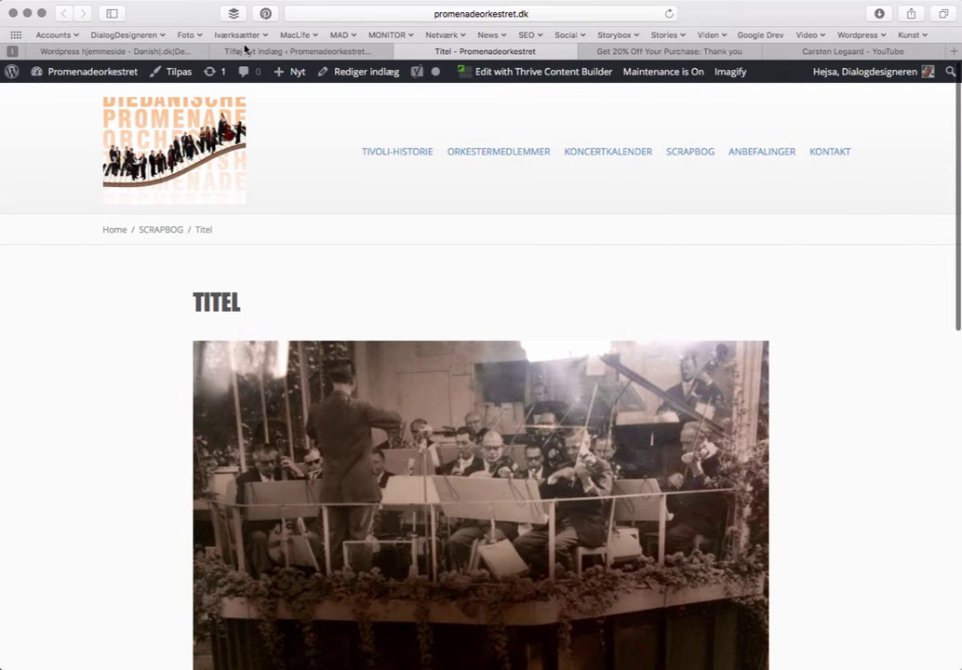
pyautogui.press('super+w')
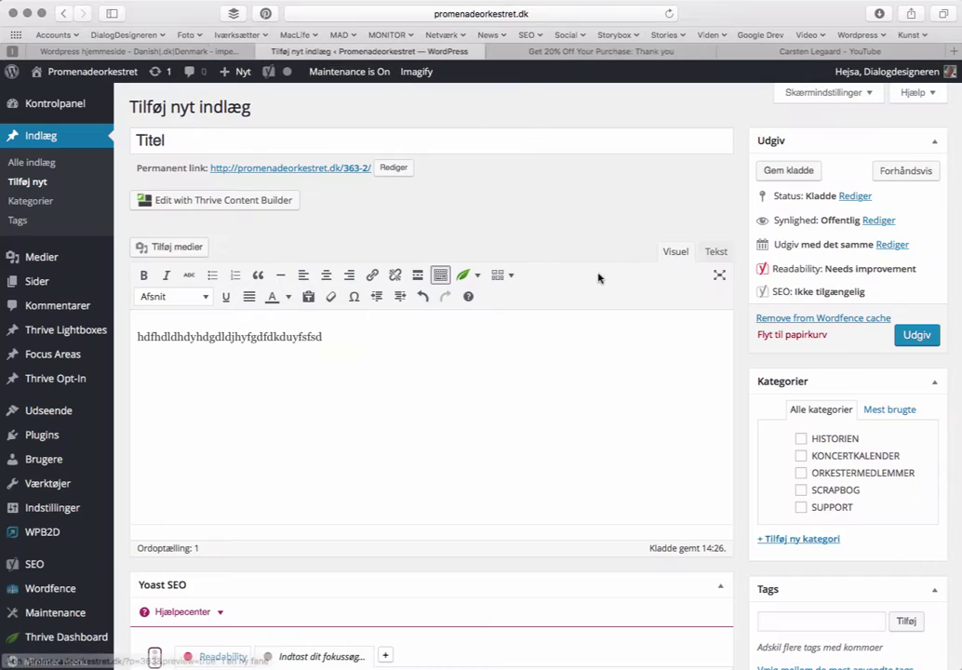
# Examine the post's category options, featured image and Yoast SEO analysis.
pyautogui.click(481, 400)
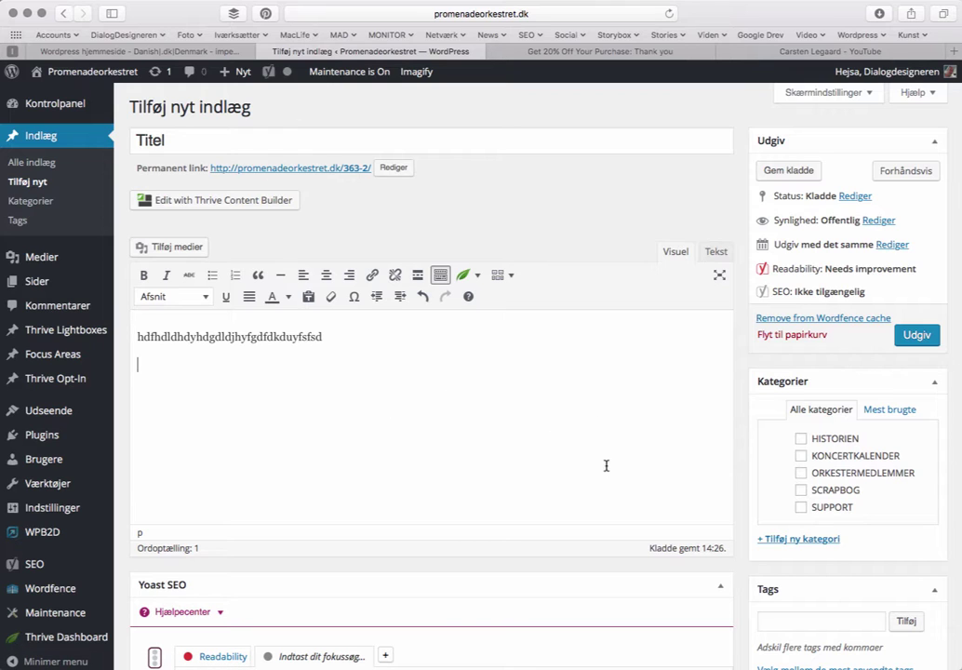
pyautogui.scroll(-3, 605, 451)
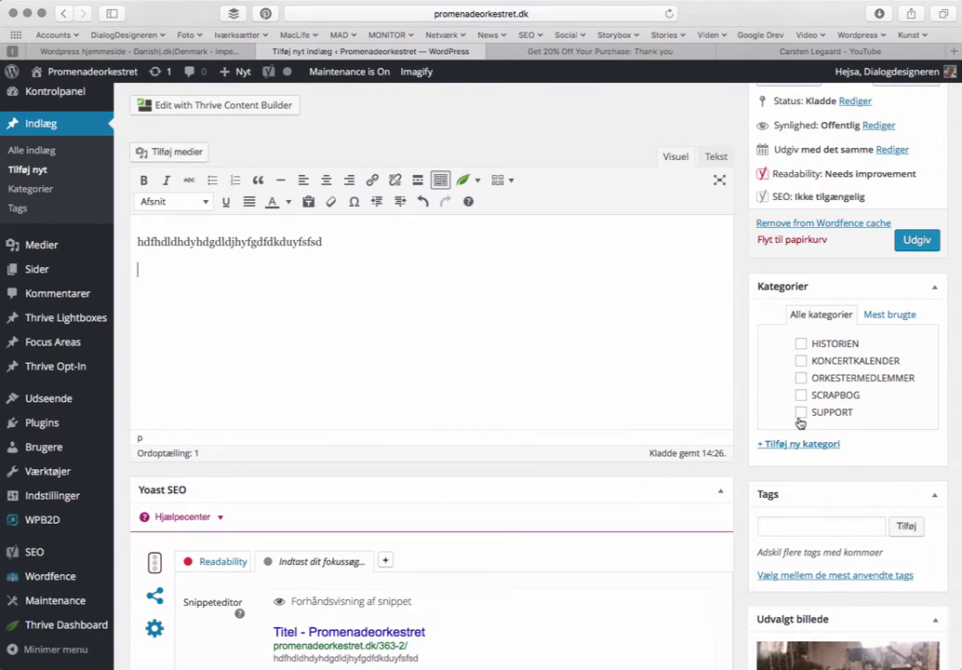
pyautogui.click(800, 344)
pyautogui.scroll(-2, 708, 563)
pyautogui.scroll(-4, 709, 563)
pyautogui.scroll(-2, 791, 465)
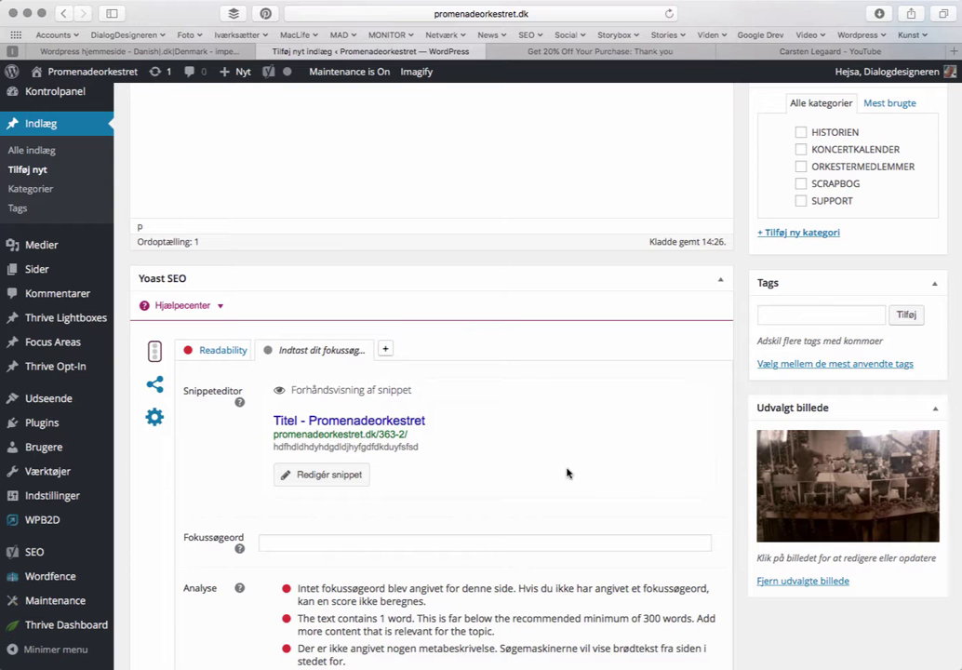
pyautogui.scroll(-2, 561, 465)
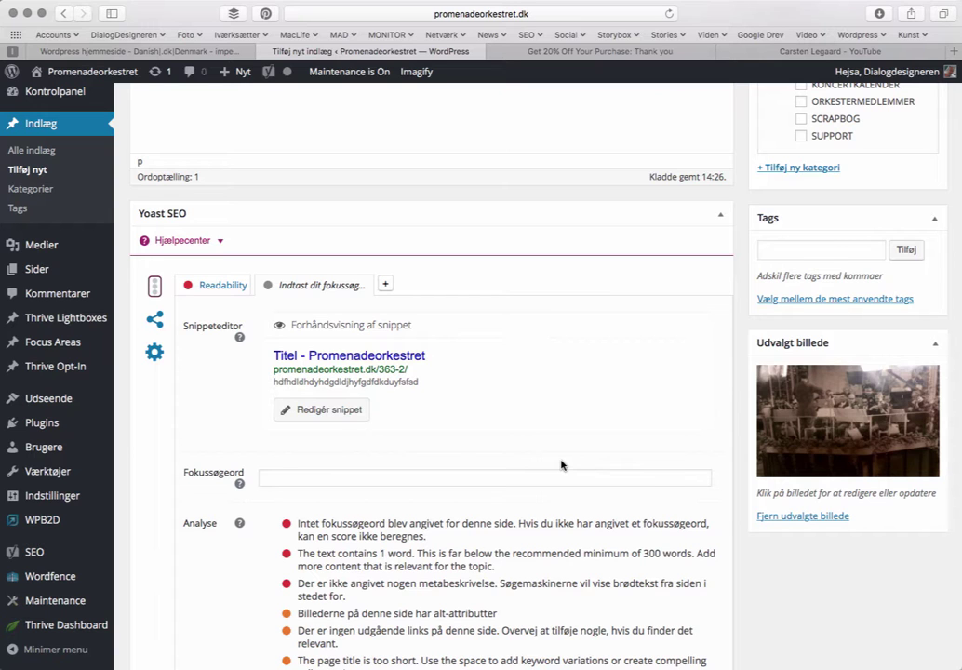
# Set the post's Yoast SEO focus keyword to "Promenadepavillionen" and review the resulting analysis.
pyautogui.scroll(2, 337, 405)
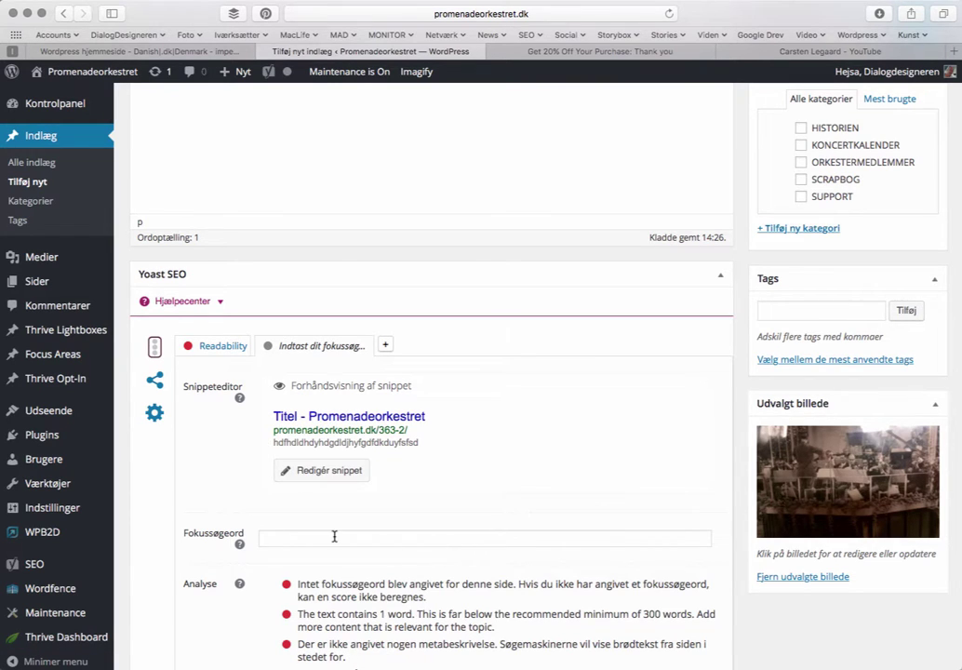
pyautogui.click(281, 537)
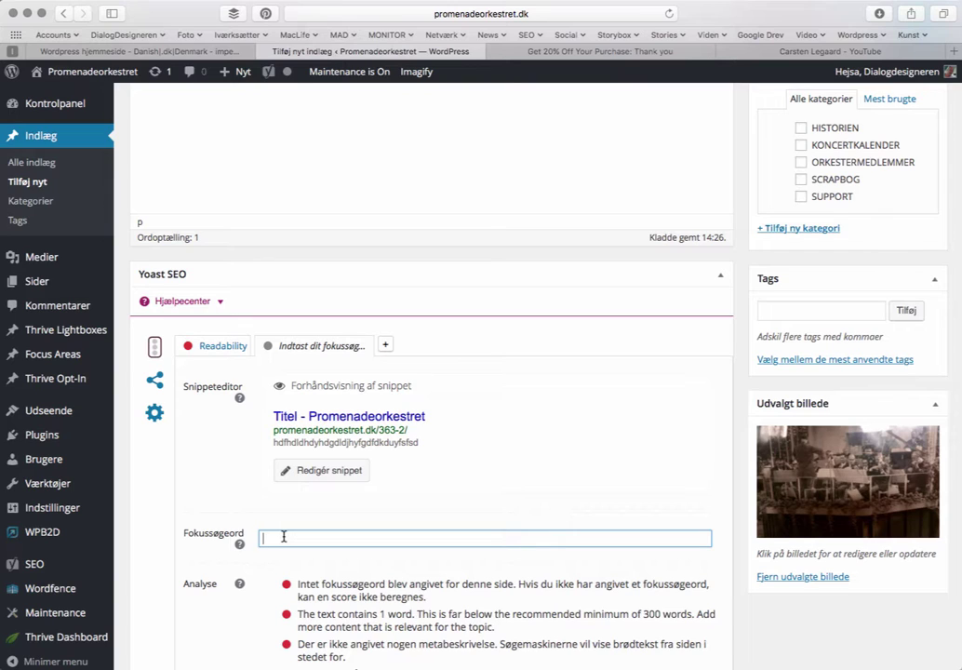
pyautogui.write('Promenadepavillionen')
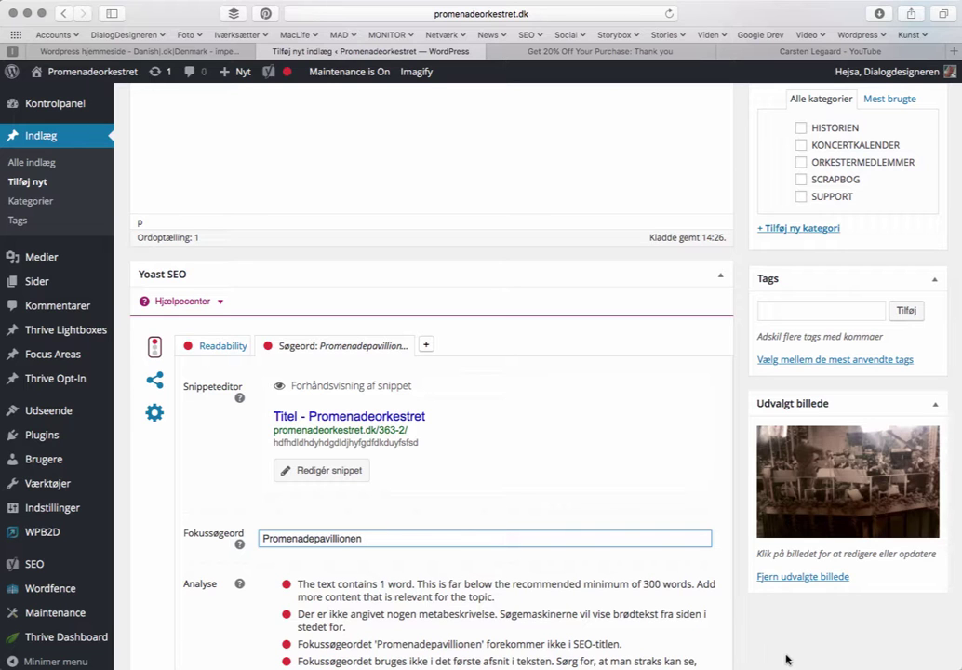
pyautogui.scroll(-1, 819, 617)
pyautogui.scroll(-5, 818, 617)
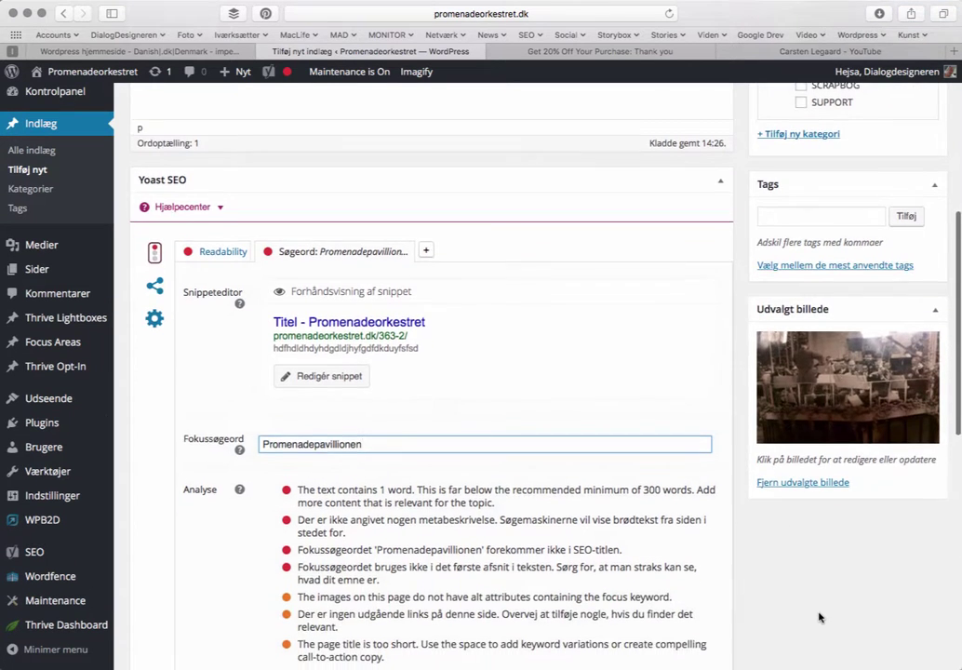